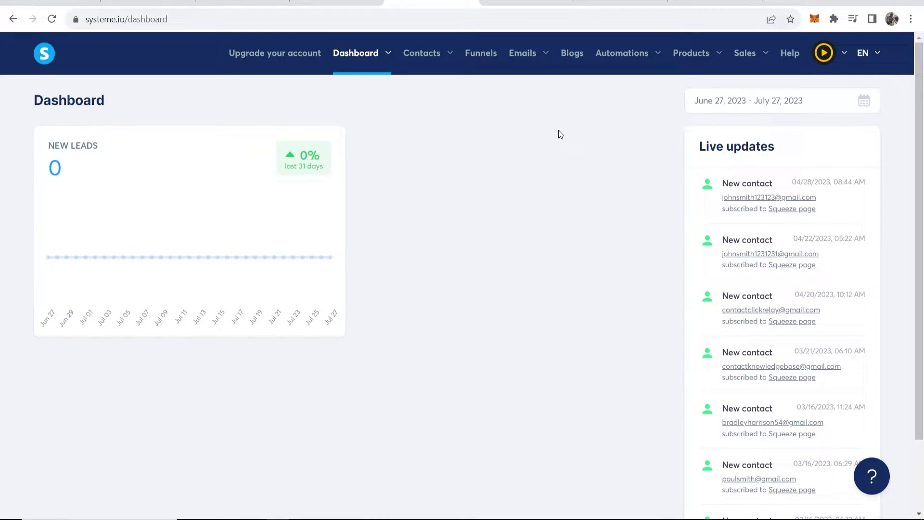
Choose Settings from the profile menu to reach the Payment gateways page
mouse_move(840, 65)
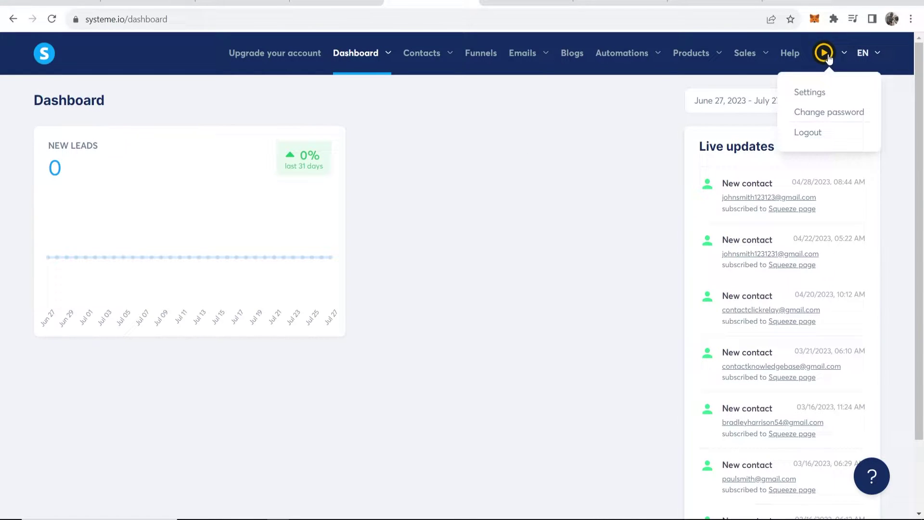
left_click(819, 95)
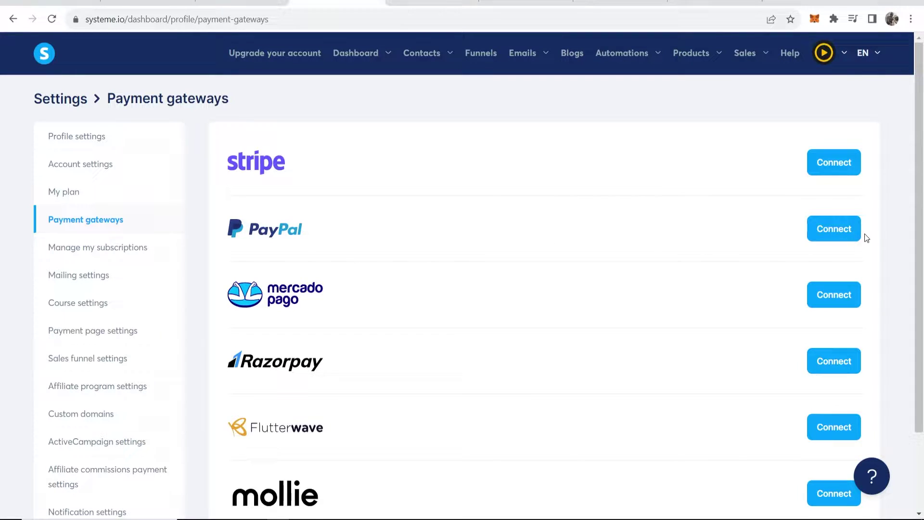
Open the Connect your Paypal account dialog, then switch to the PayPal browser tab
left_click(842, 227)
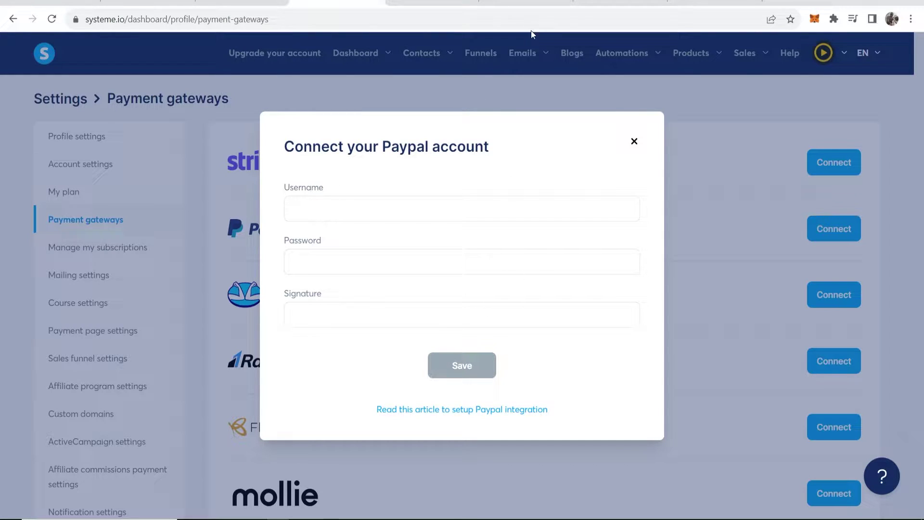
left_click(527, 2)
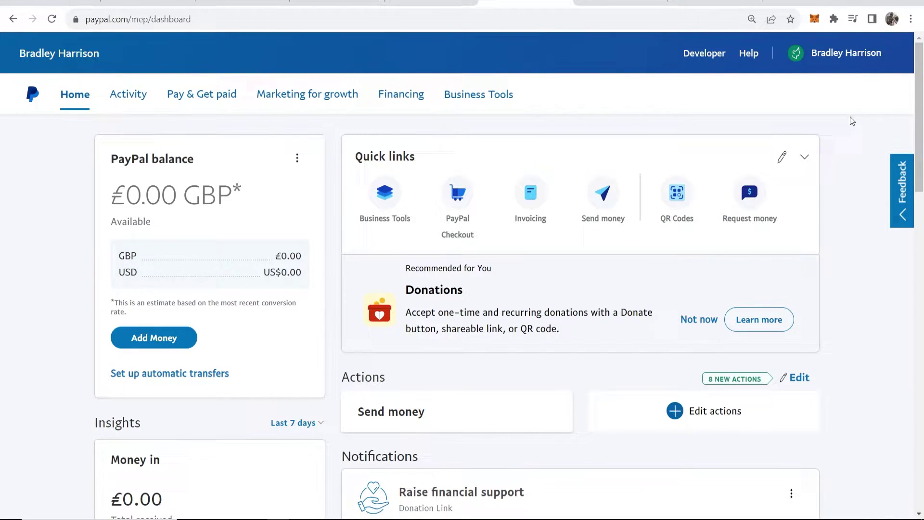
Go to PayPal Account settings and scroll to the NVP/SOAP API integration (Classic) section
mouse_move(826, 70)
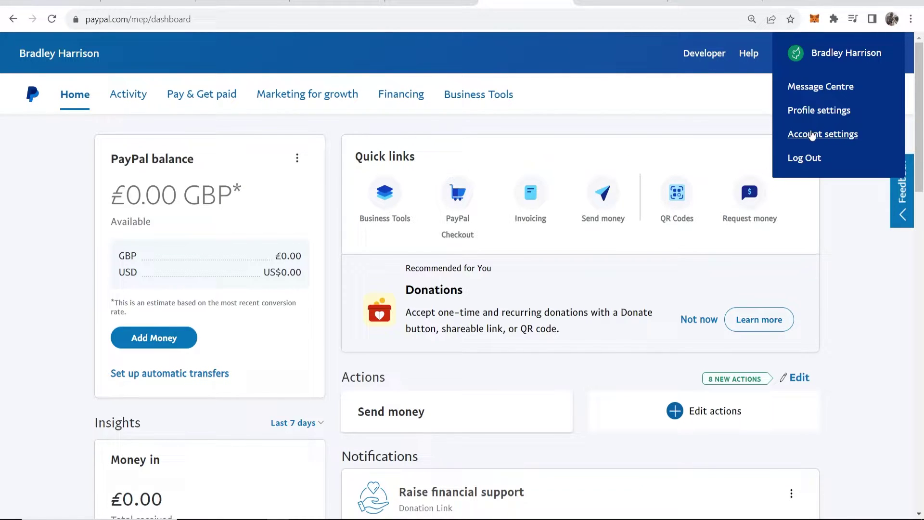
left_click(828, 138)
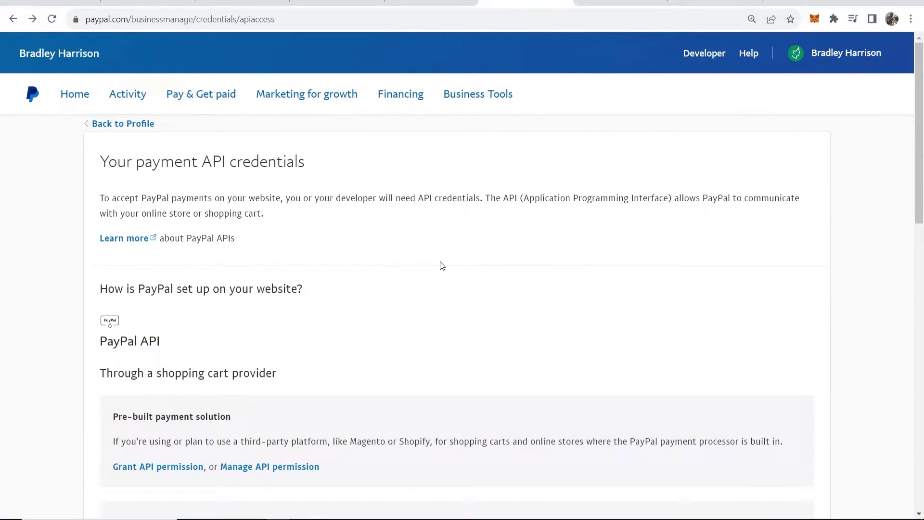
scroll(429, 235, "down", 8)
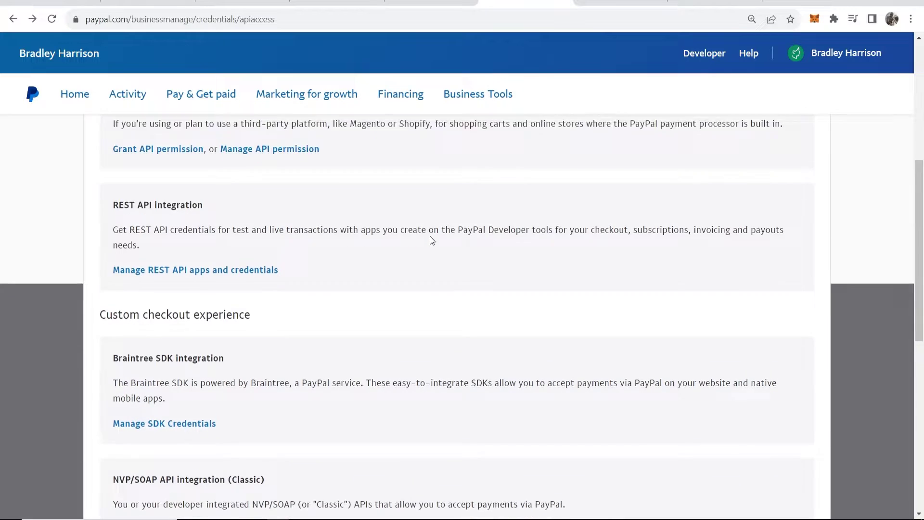
scroll(430, 245, "down", 3)
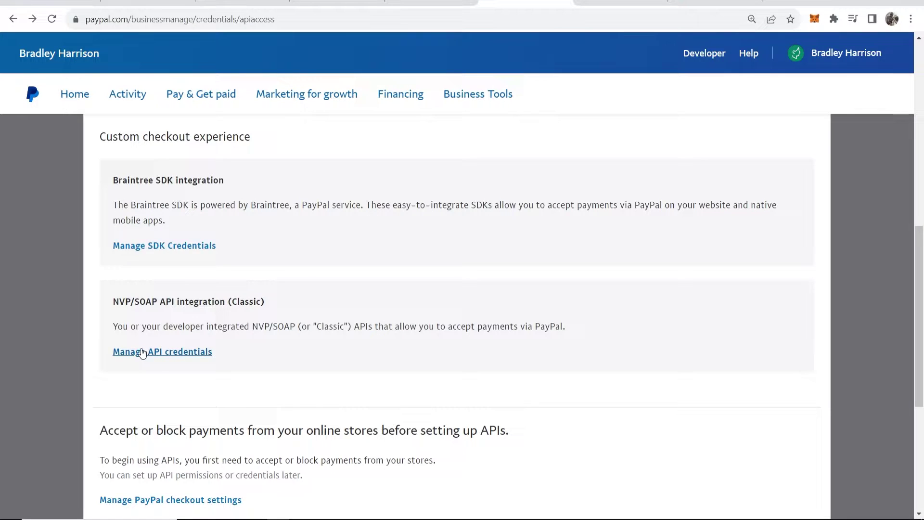
Request a PayPal API signature via Agree and Submit, then reveal and select the API username
left_click(173, 356)
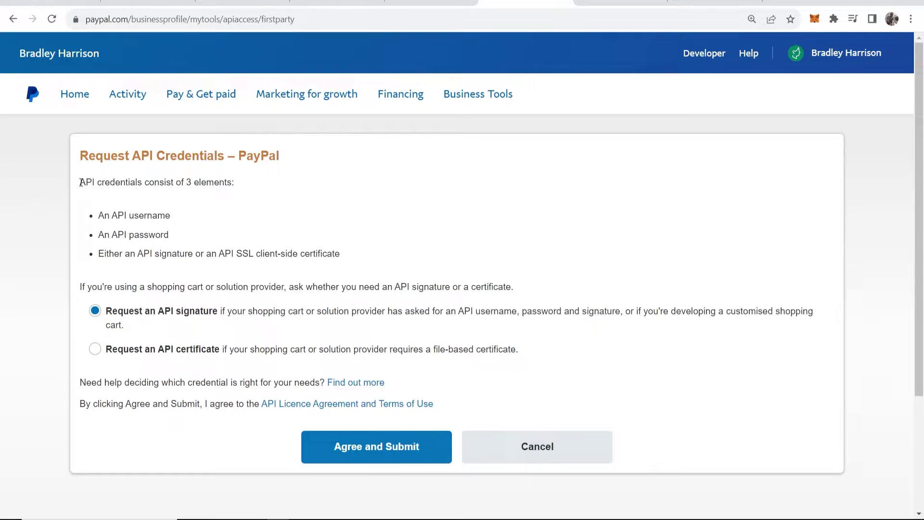
left_click_drag(81, 182, 203, 178)
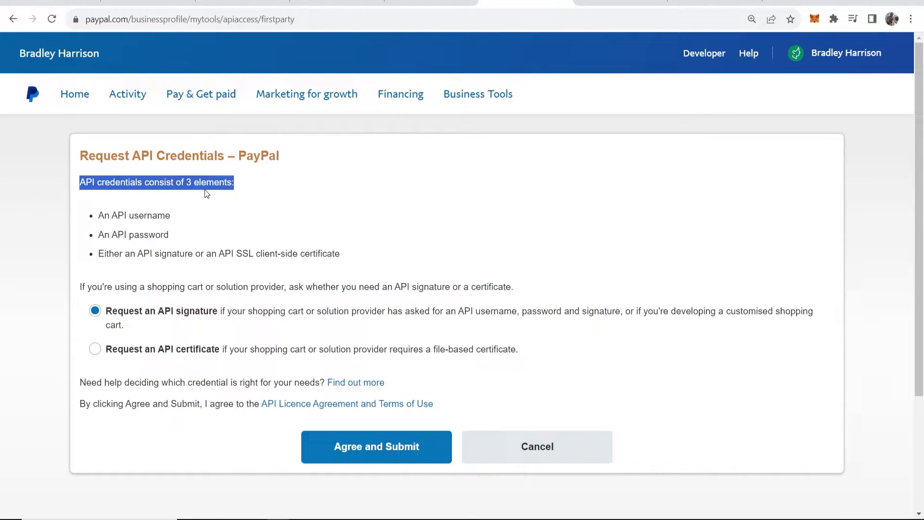
left_click(180, 215)
left_click(167, 232)
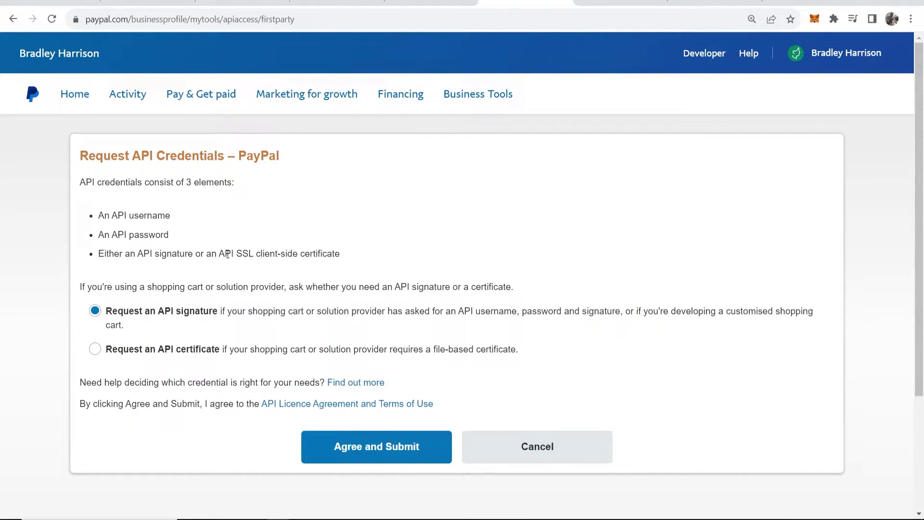
left_click_drag(237, 254, 344, 259)
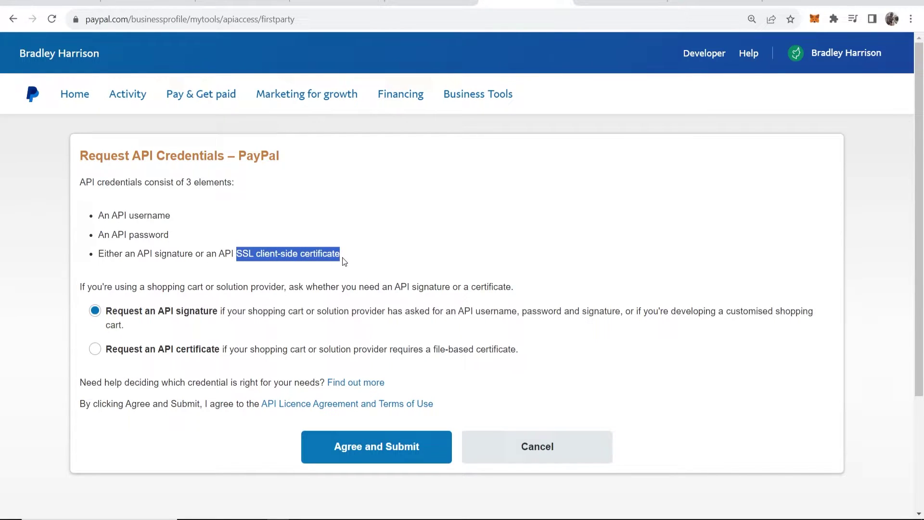
left_click(337, 231)
scroll(438, 308, "down", 2)
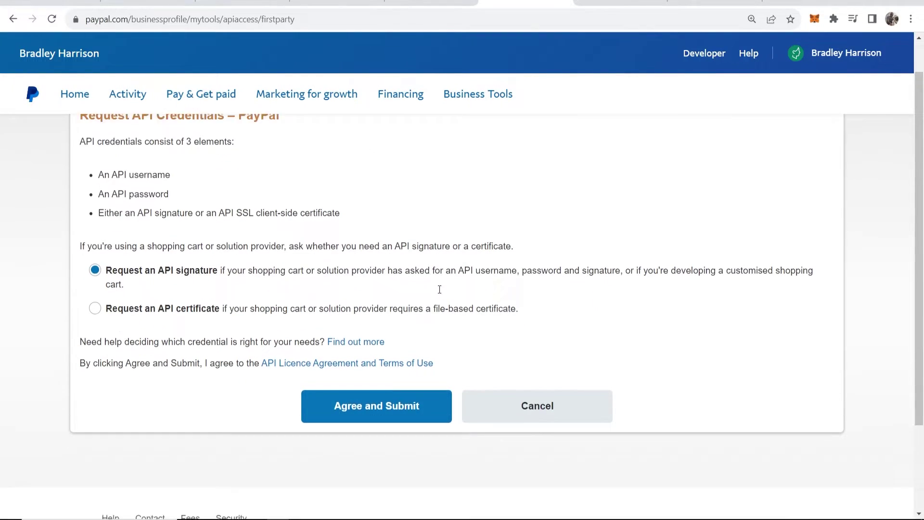
left_click(380, 388)
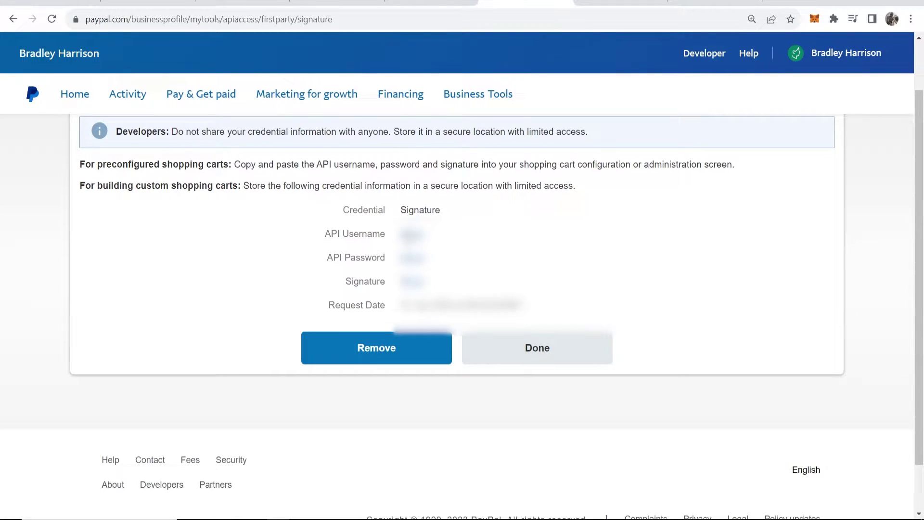
left_click(412, 234)
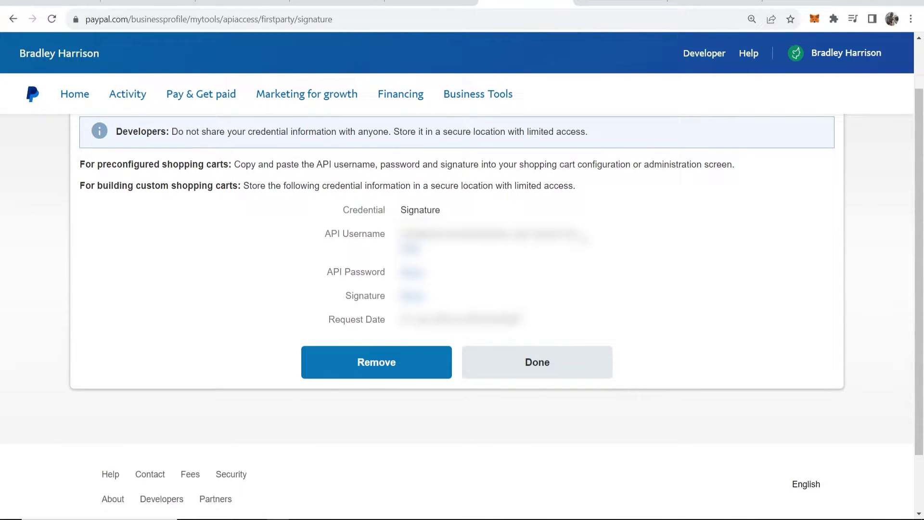
left_click_drag(577, 234, 402, 234)
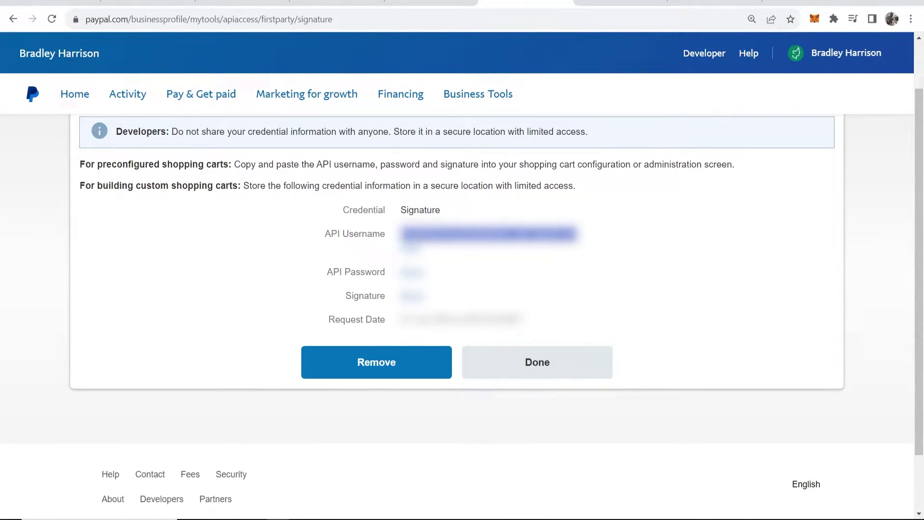
Copy the API username into the Connect Paypal Username field and save the PayPal connection
right_click(422, 236)
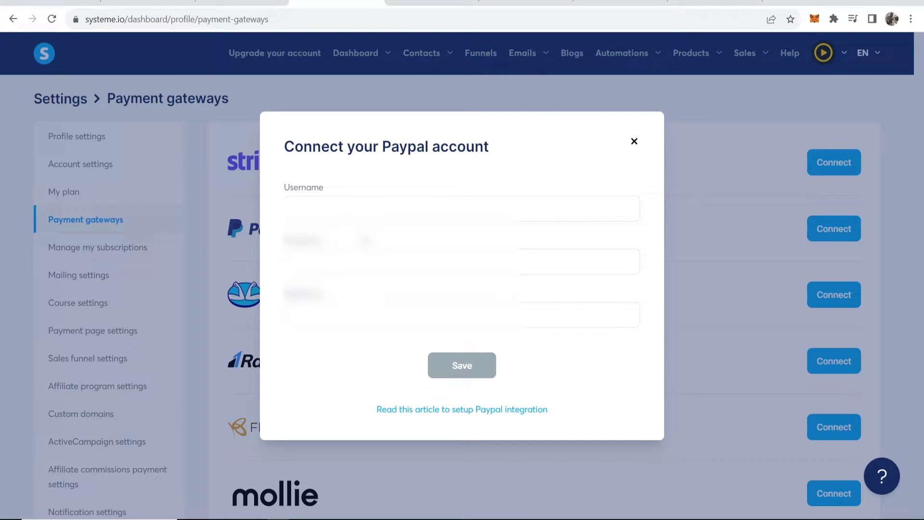
left_click(463, 208)
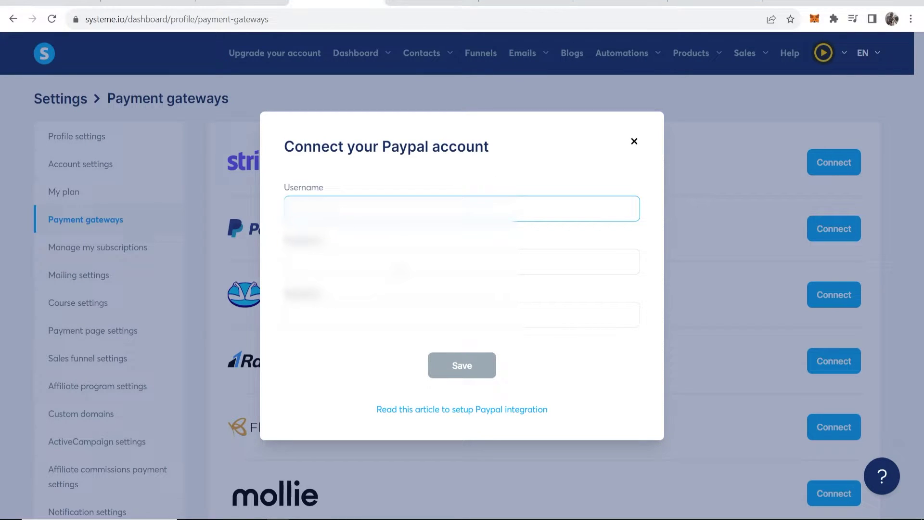
key("ctrl+v")
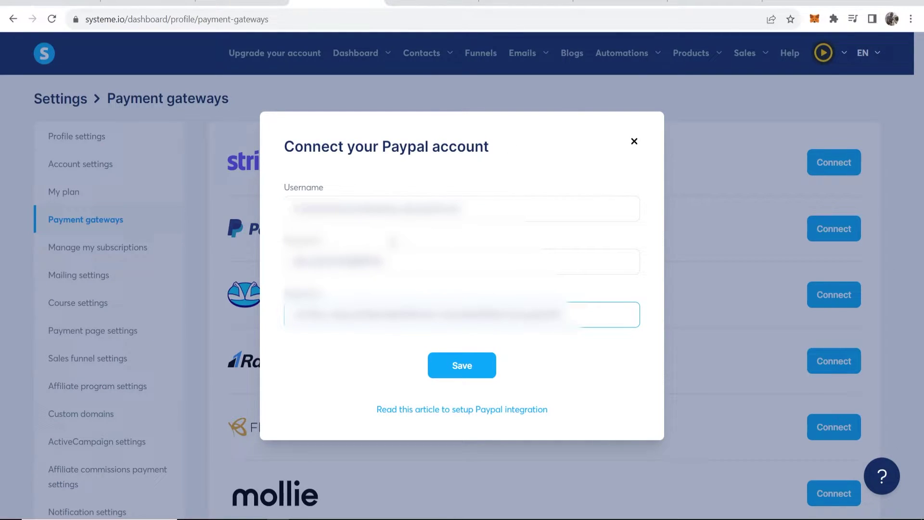
left_click(455, 370)
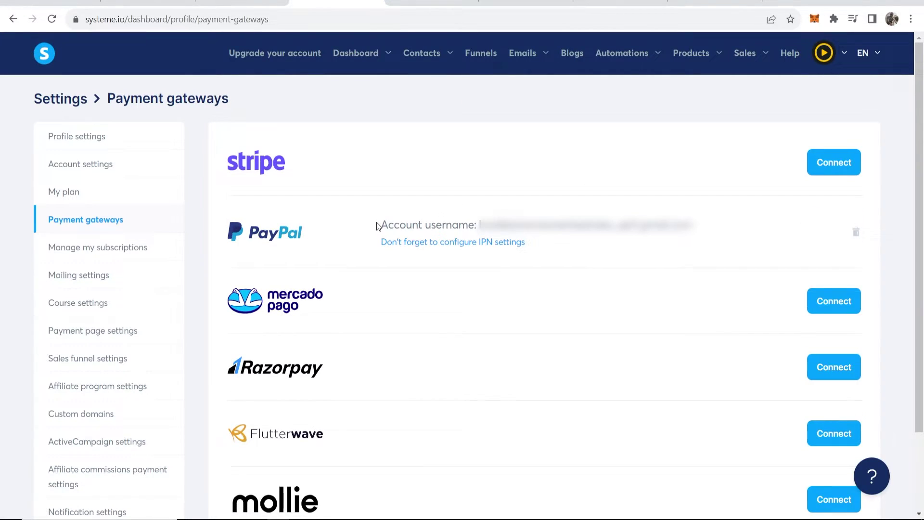
Highlight the connected PayPal account username shown in the Payment gateways list
left_click_drag(384, 224, 710, 237)
left_click(700, 236)
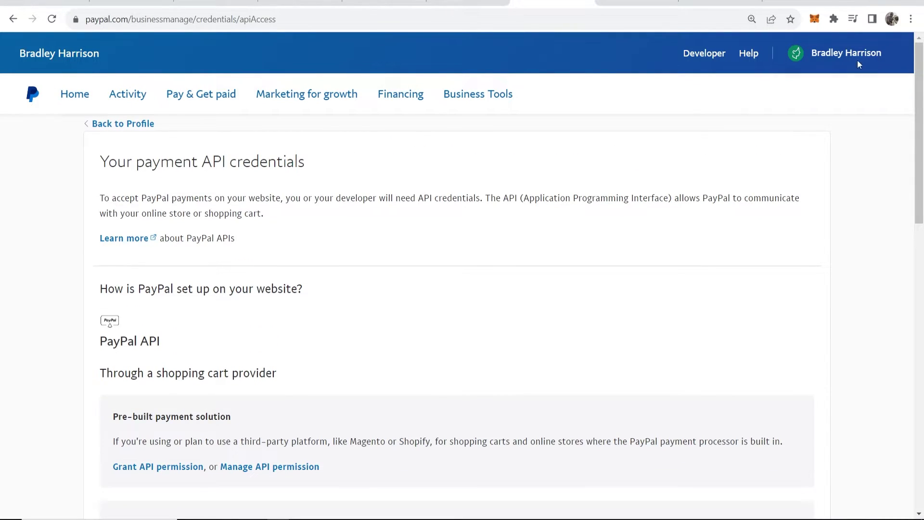
Open PayPal Account settings and go to the Notifications section
left_click(853, 54)
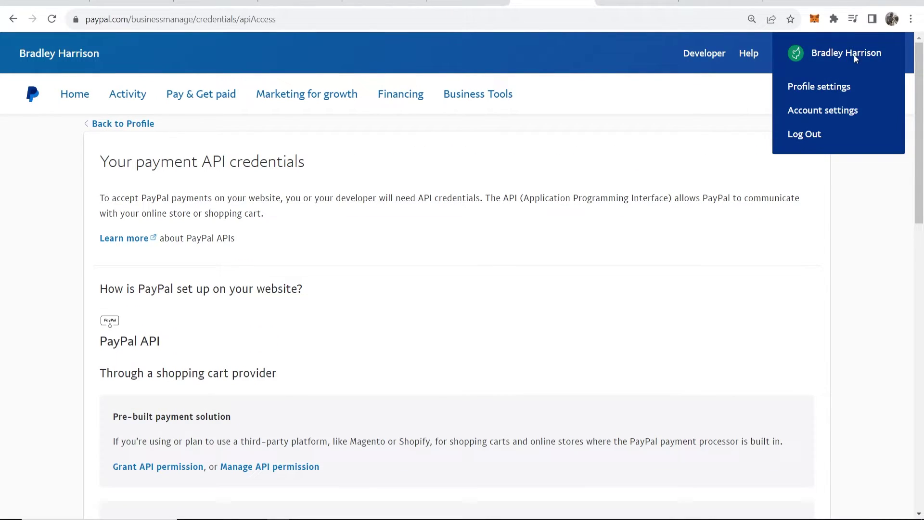
left_click(813, 113)
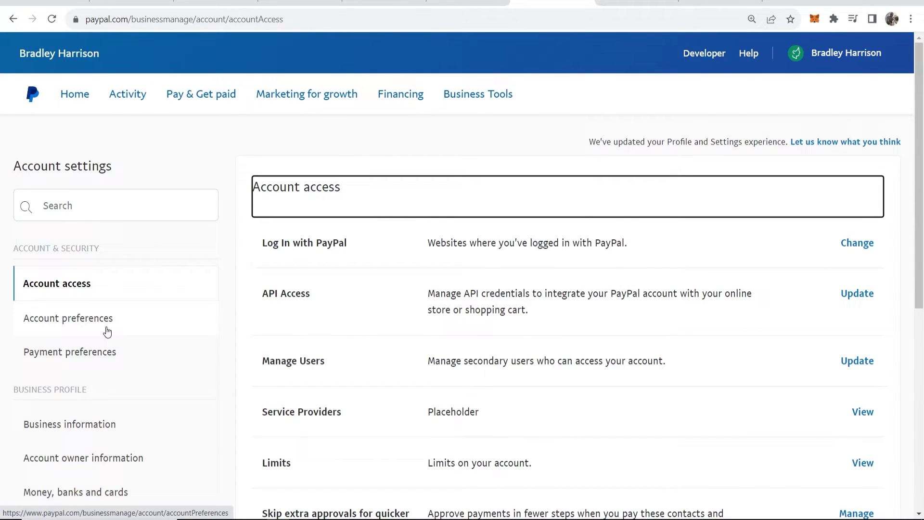
scroll(104, 340, "down", 2)
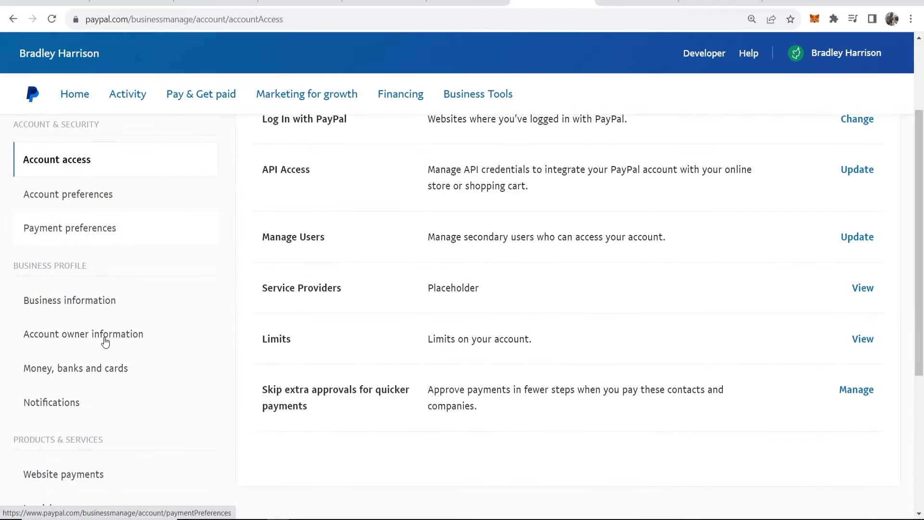
left_click(73, 407)
scroll(433, 357, "up", 1)
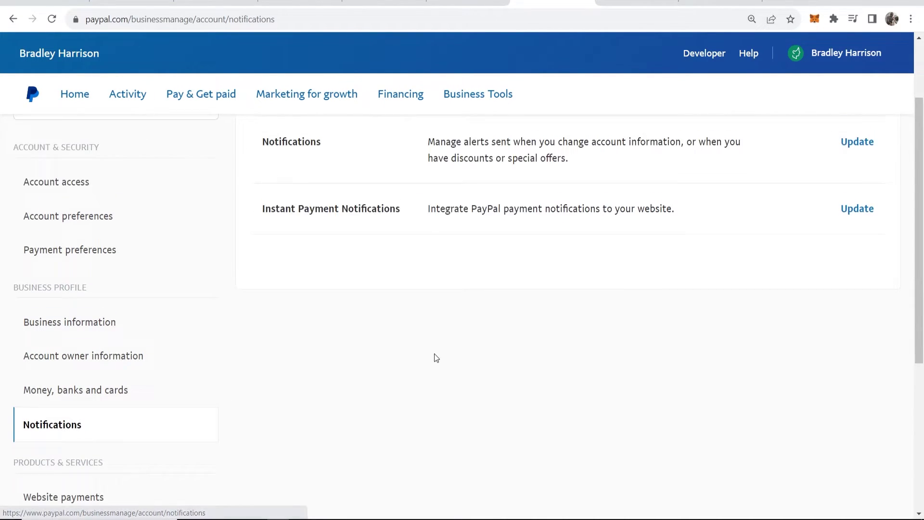
Update Instant Payment Notifications and open the IPN settings editor
left_click_drag(262, 254, 401, 250)
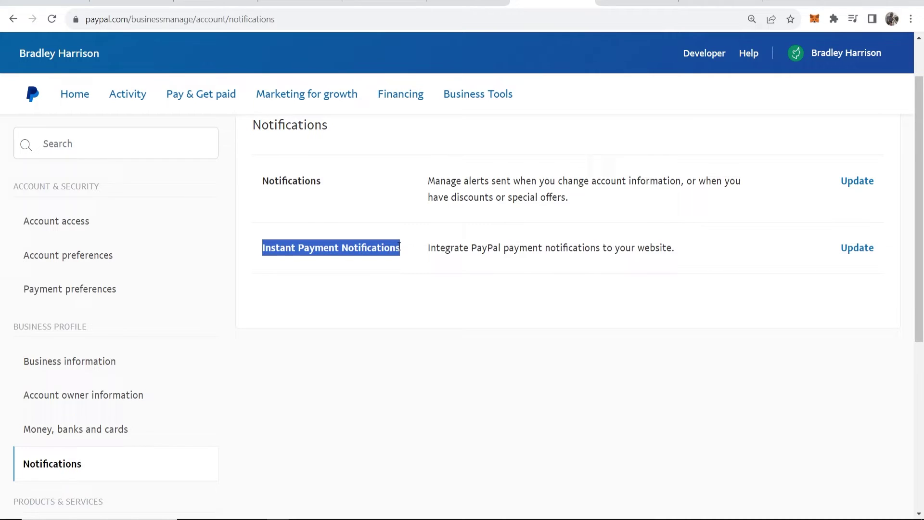
left_click(410, 259)
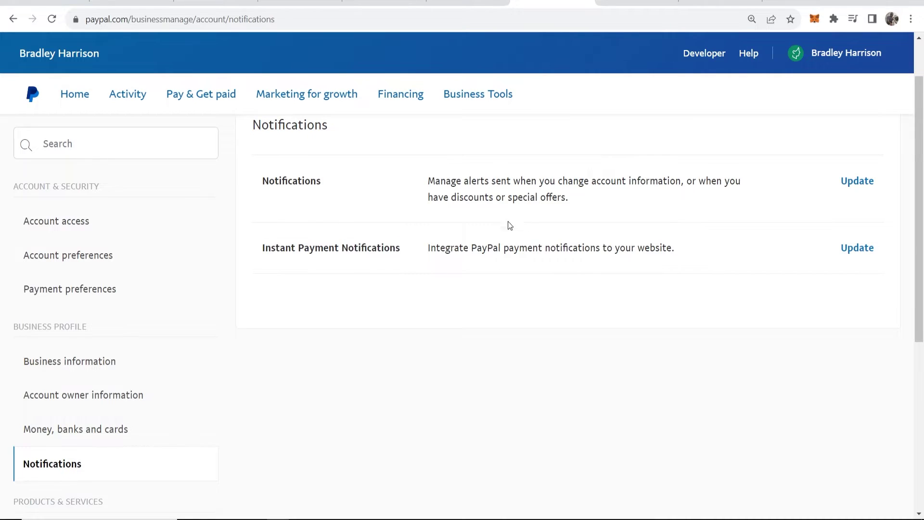
left_click(860, 252)
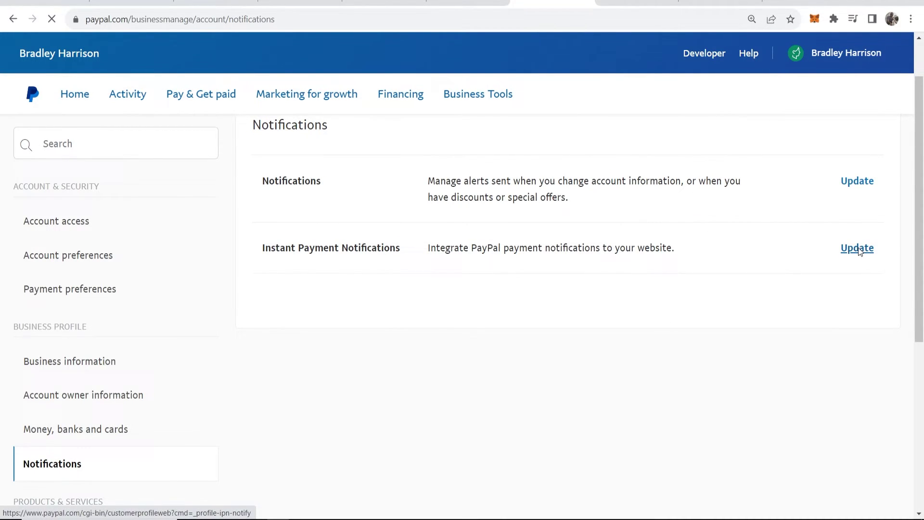
scroll(858, 249, "down", 4)
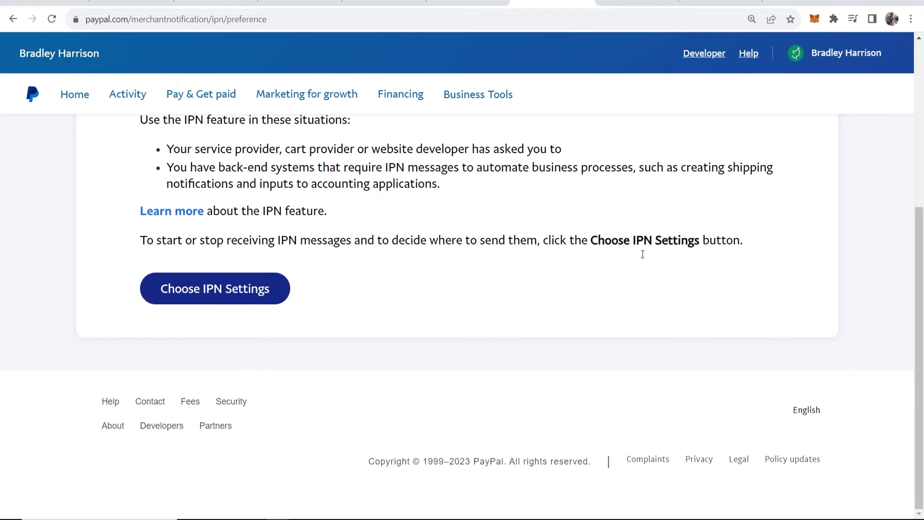
left_click(218, 289)
scroll(342, 299, "down", 1)
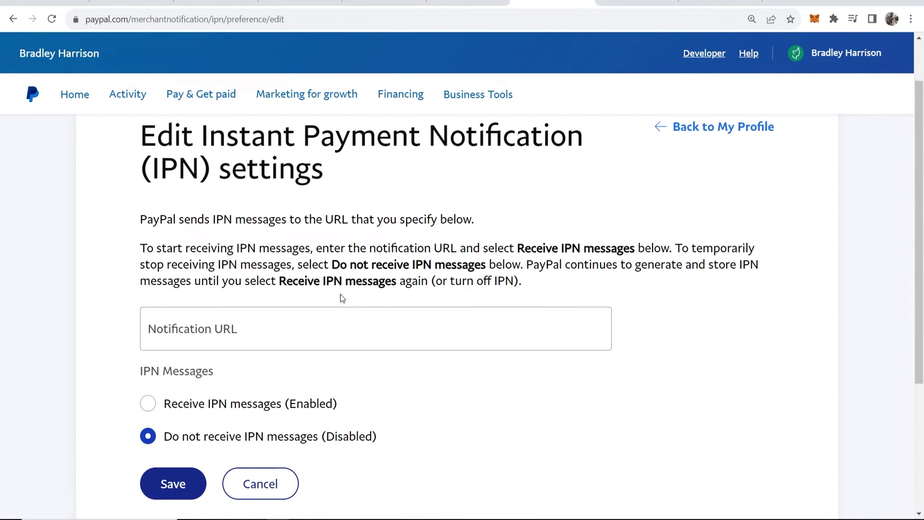
key("ctrl+shift+Tab")
key("ctrl+shift+Tab")
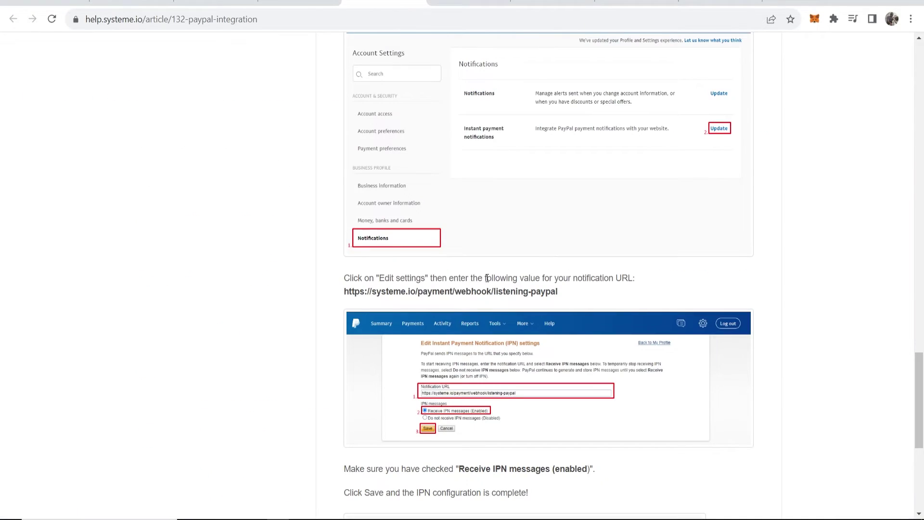
left_click_drag(344, 291, 562, 297)
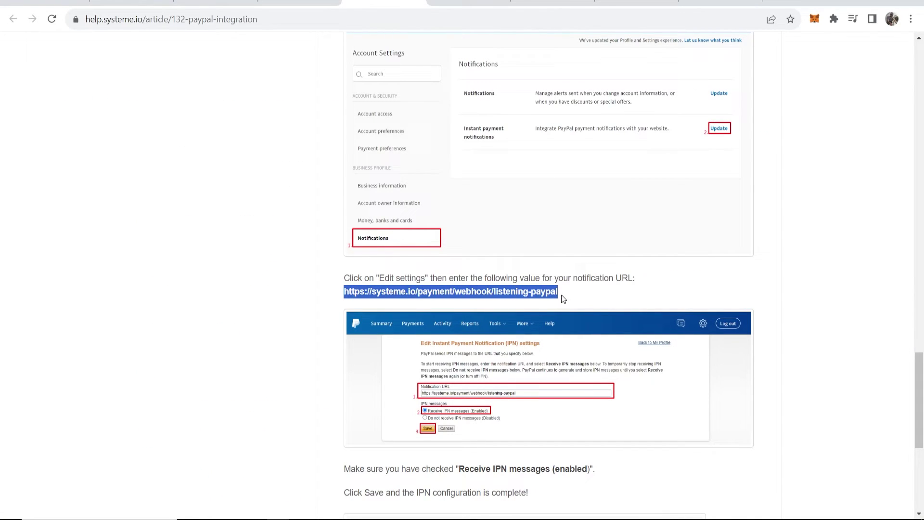
left_click(566, 299)
scroll(566, 299, "up", 5)
scroll(567, 299, "down", 6)
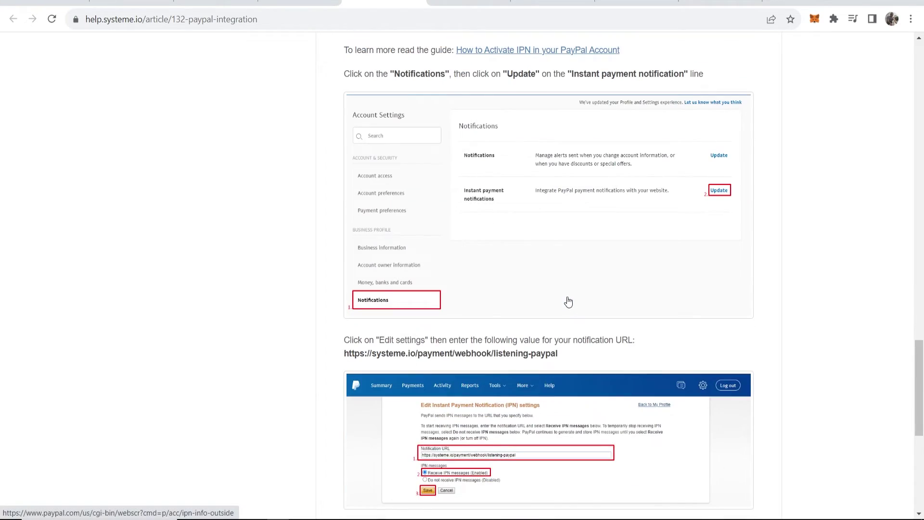
scroll(567, 298, "down", 4)
scroll(566, 299, "up", 6)
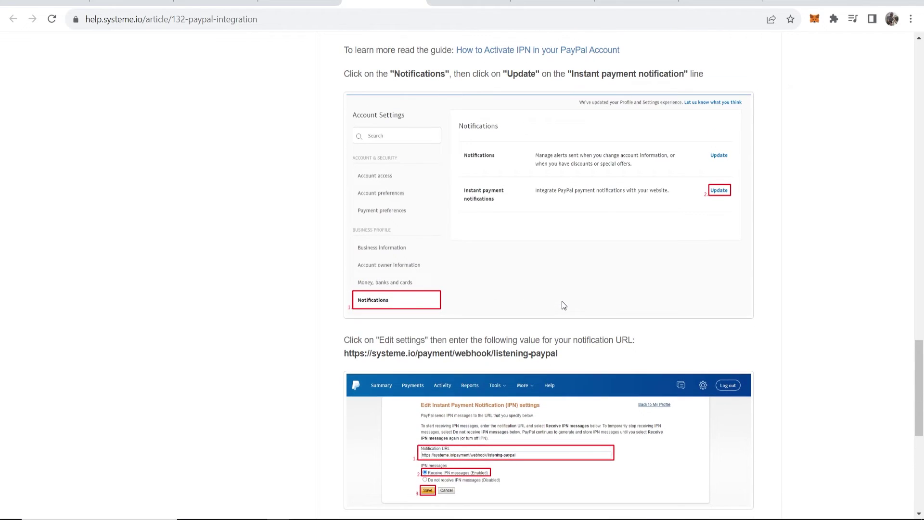
left_click_drag(344, 356, 539, 357)
right_click(539, 358)
left_click(547, 365)
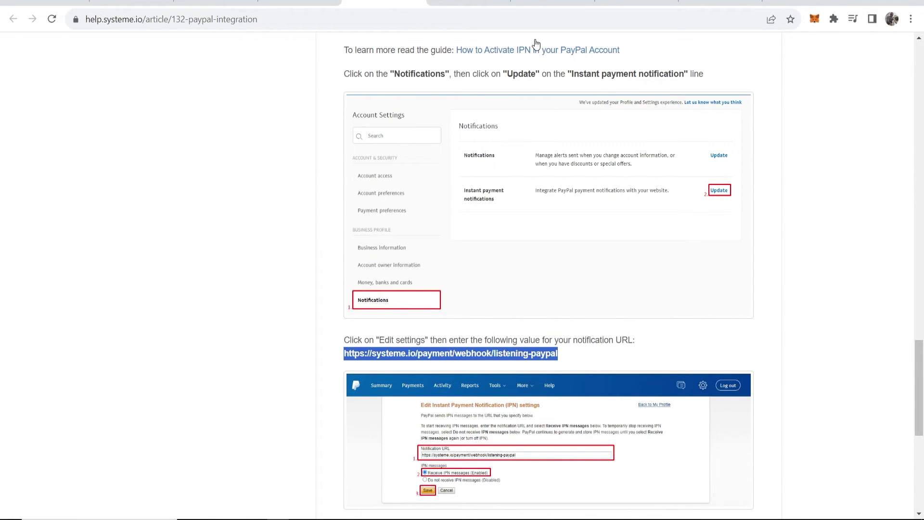
Paste the systeme.io webhook URL into Notification URL and save the IPN settings
left_click(549, 3)
left_click(339, 319)
right_click(340, 322)
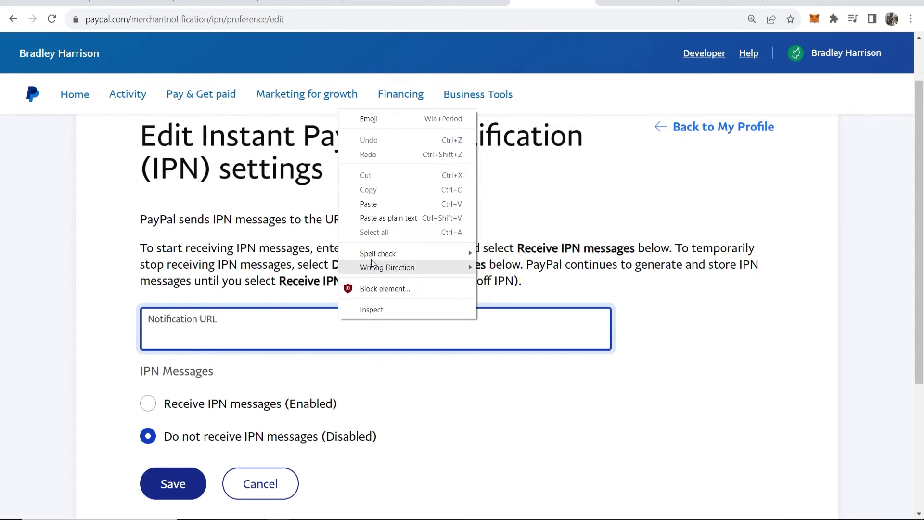
left_click(368, 203)
scroll(289, 313, "down", 1)
left_click(175, 427)
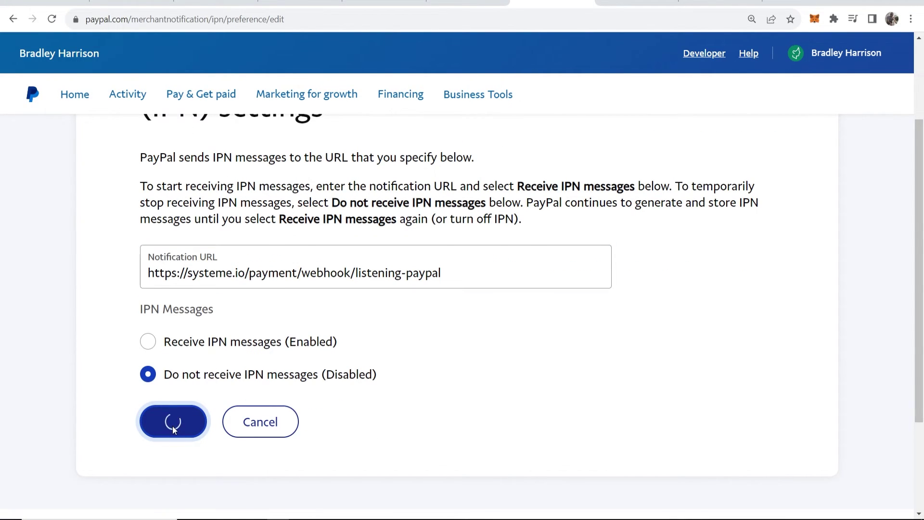
Edit the IPN settings again, enable Receive IPN messages, and save
left_click(383, 457)
scroll(402, 457, "down", 3)
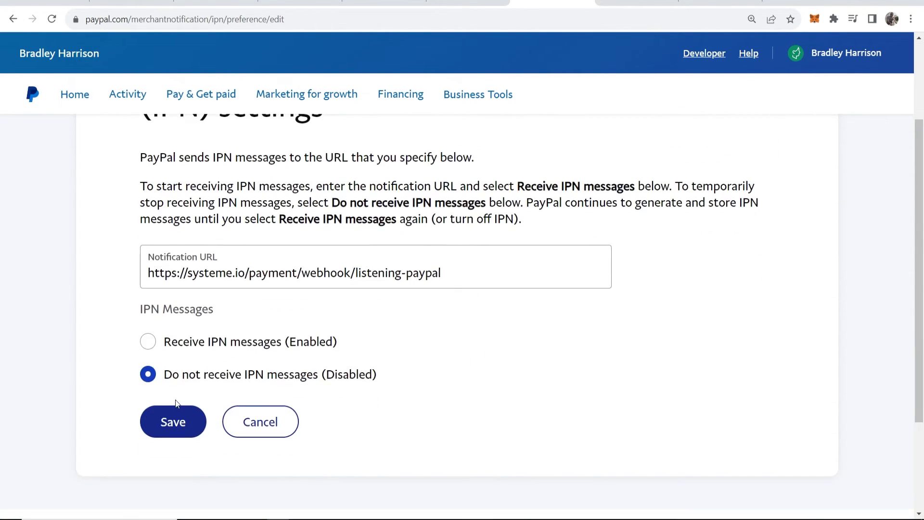
left_click(179, 344)
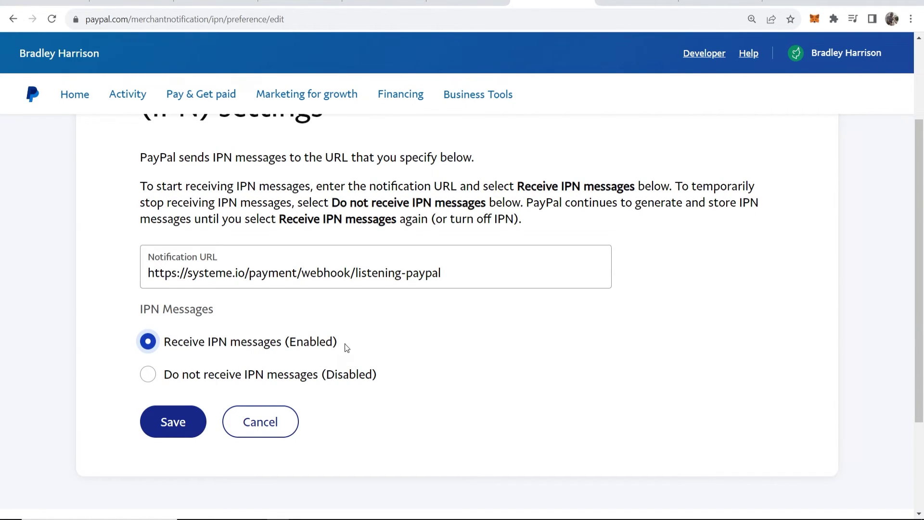
left_click(190, 431)
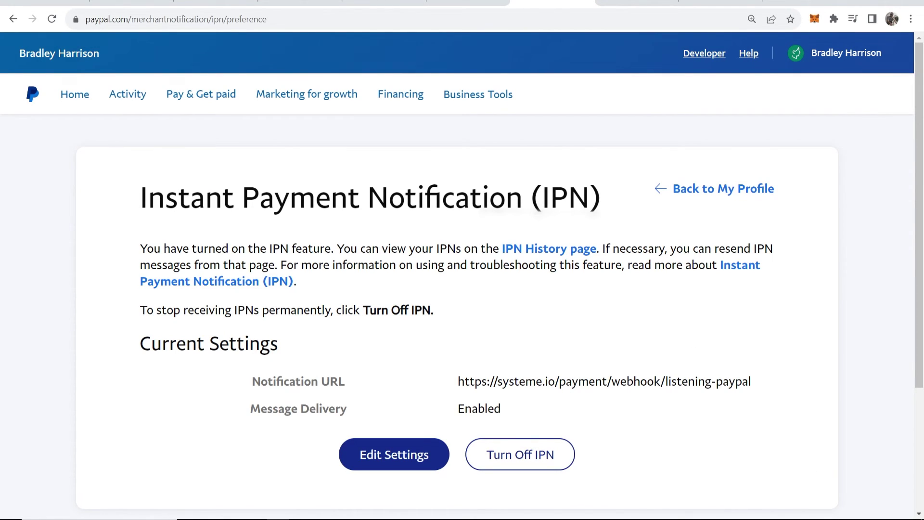
Return to the systeme.io tab showing PayPal connected under Payment gateways
left_click(301, 3)
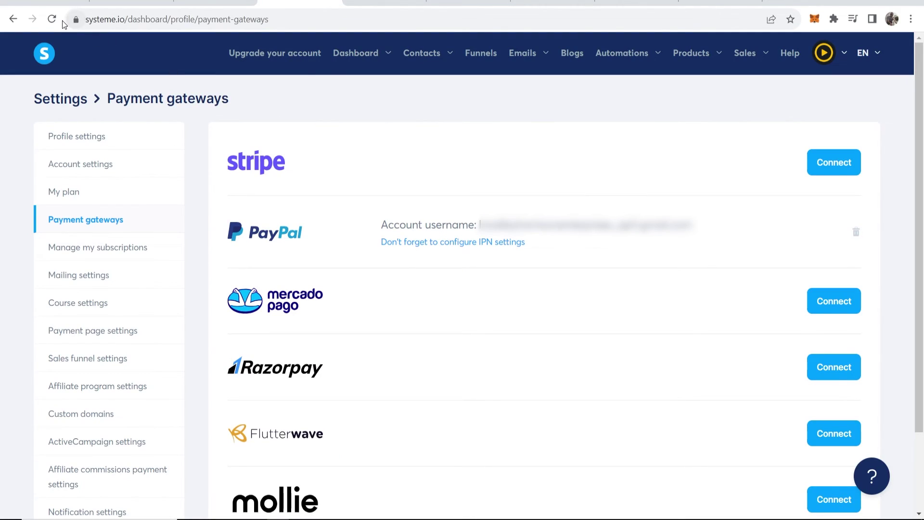